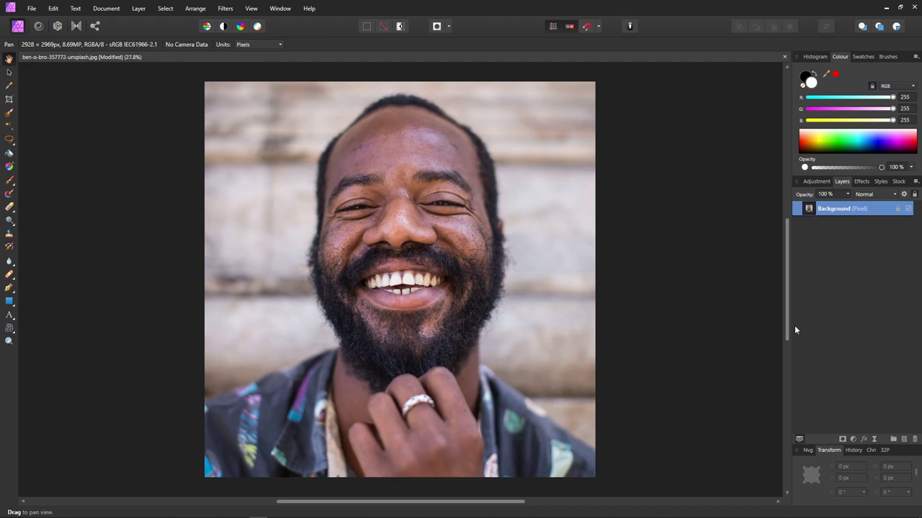
Add an HSL Shift adjustment with Saturation Shift lowered to about -48%.
click(853, 438)
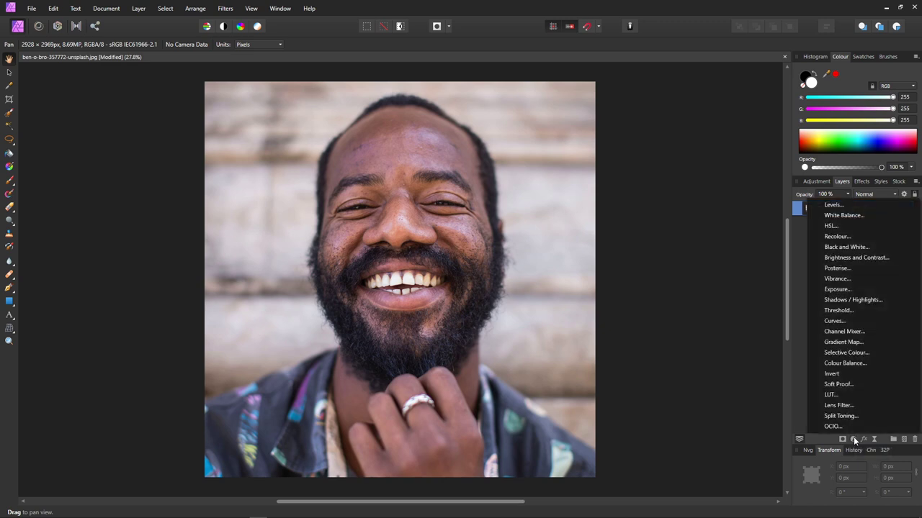
click(834, 226)
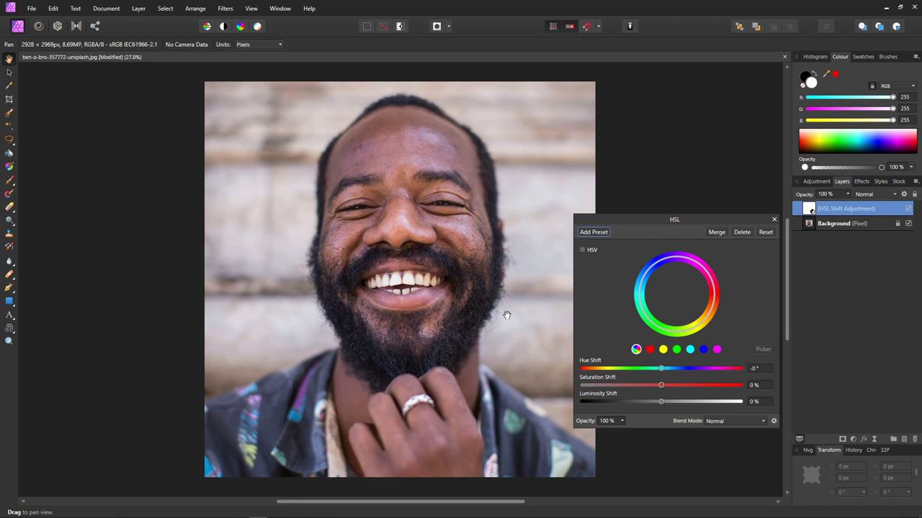
drag(660, 386, 622, 391)
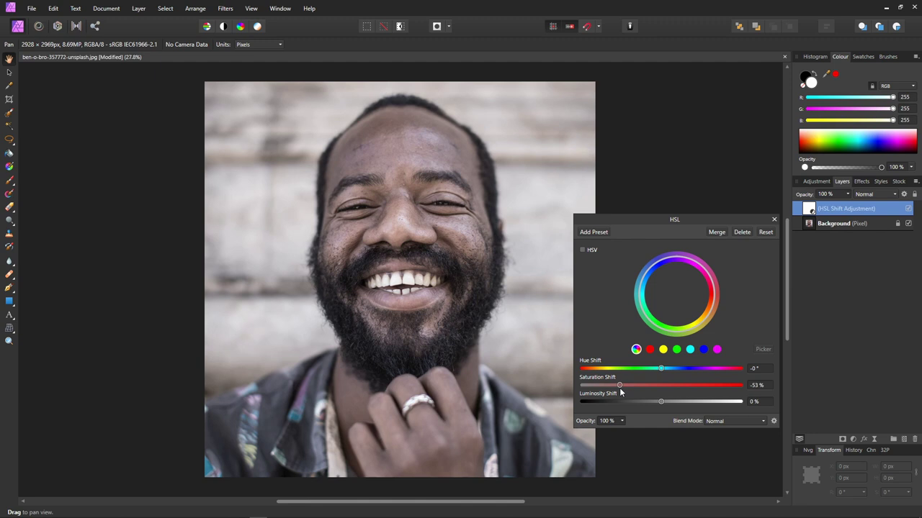
drag(621, 392, 624, 393)
click(854, 441)
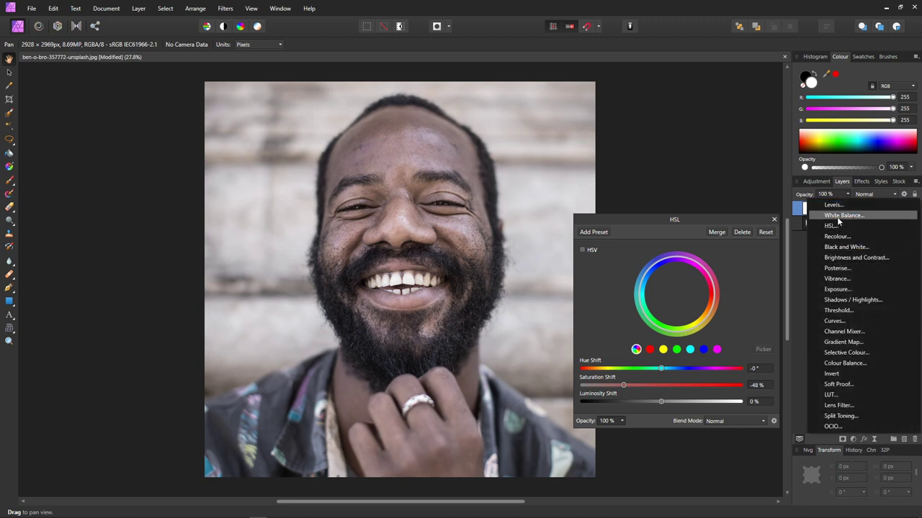
Add a Brightness / Contrast adjustment with brightness raised to about 25%.
click(840, 257)
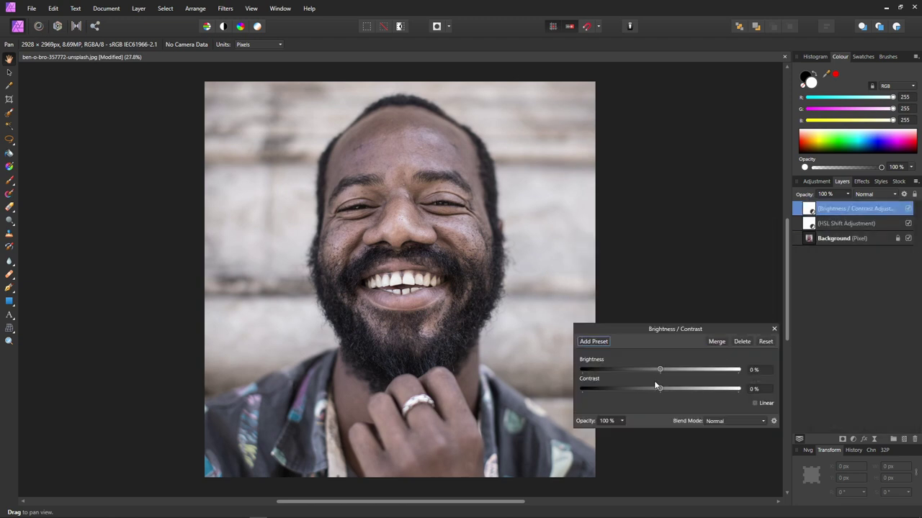
drag(661, 368, 677, 371)
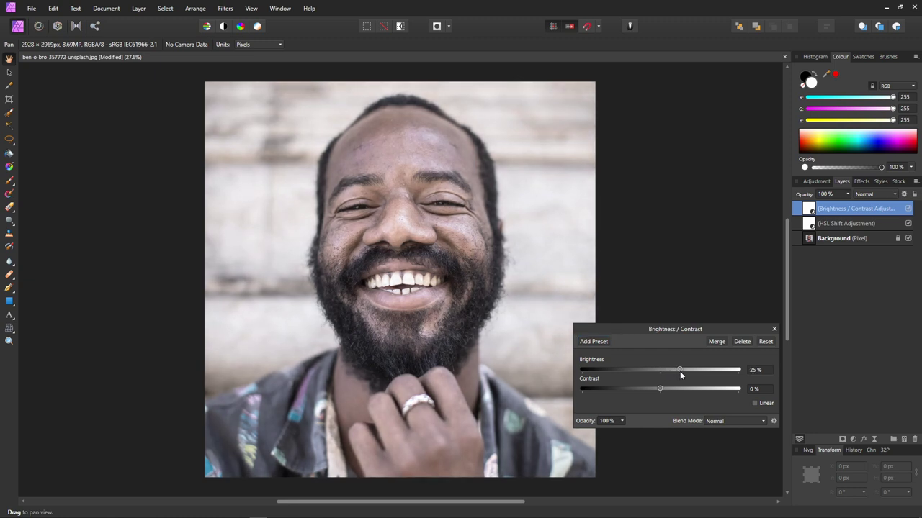
click(774, 330)
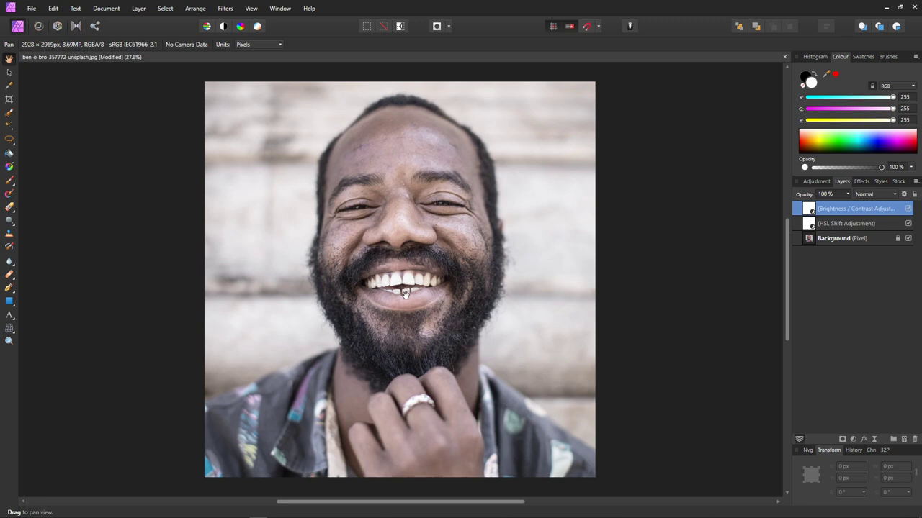
Group the HSL and Brightness / Contrast layers as 'Teeth Whitening' and add a white mask.
shift+click(799, 225)
right_click(799, 228)
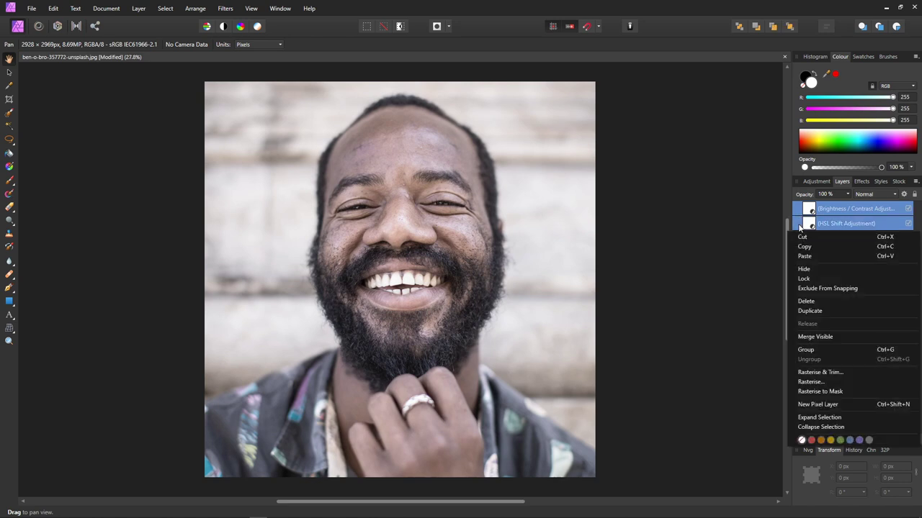
click(817, 350)
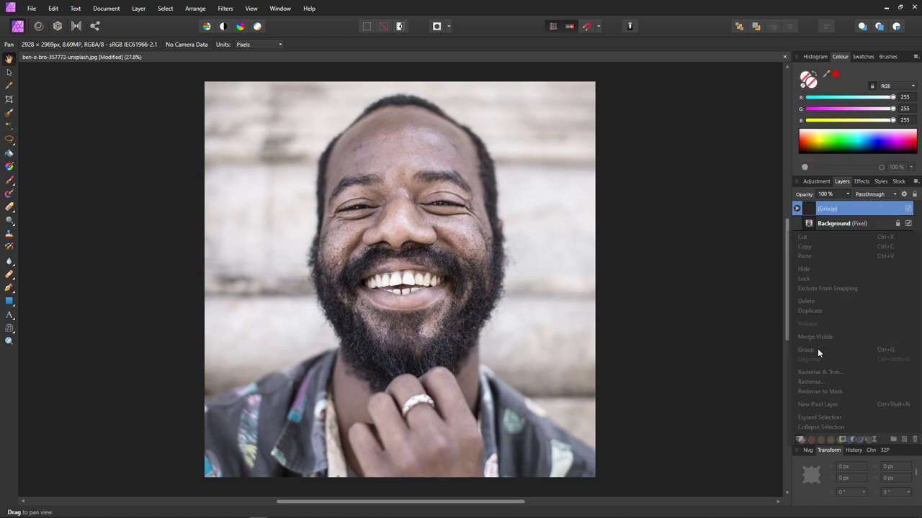
click(797, 209)
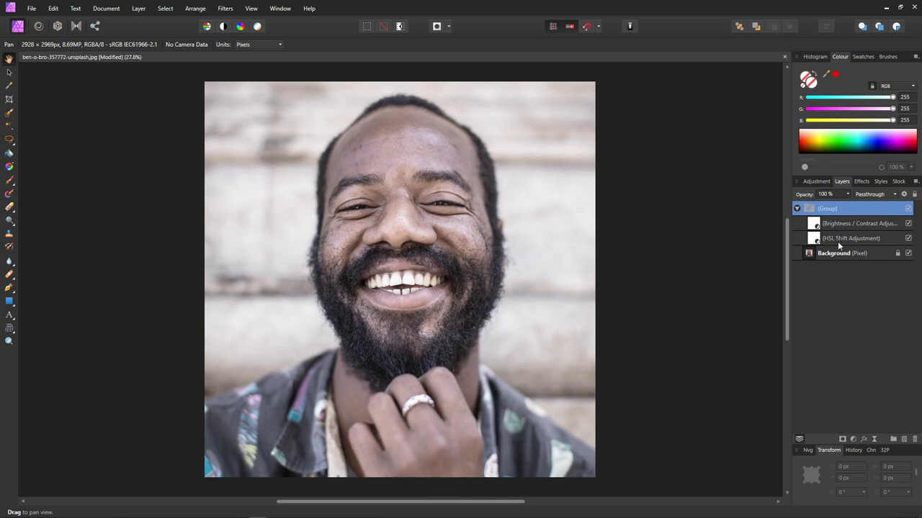
double_click(827, 209)
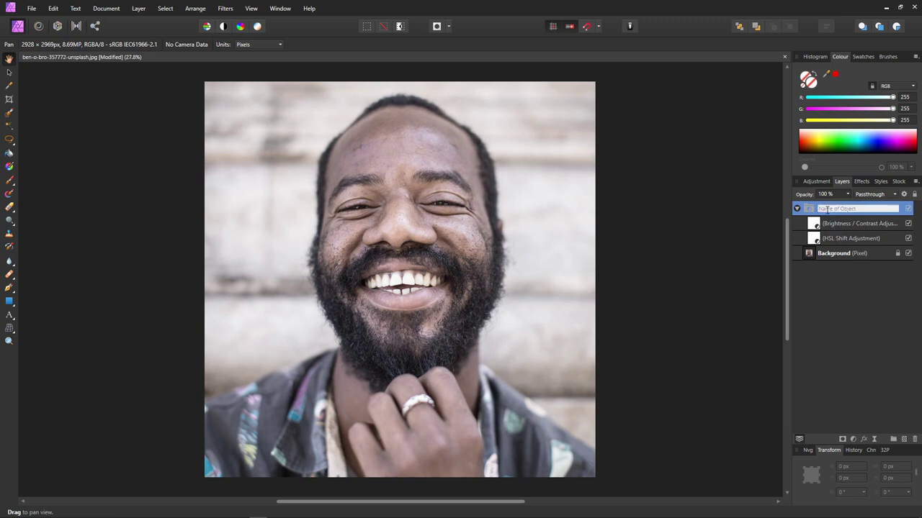
text(Teeth Whitening)
key(Return)
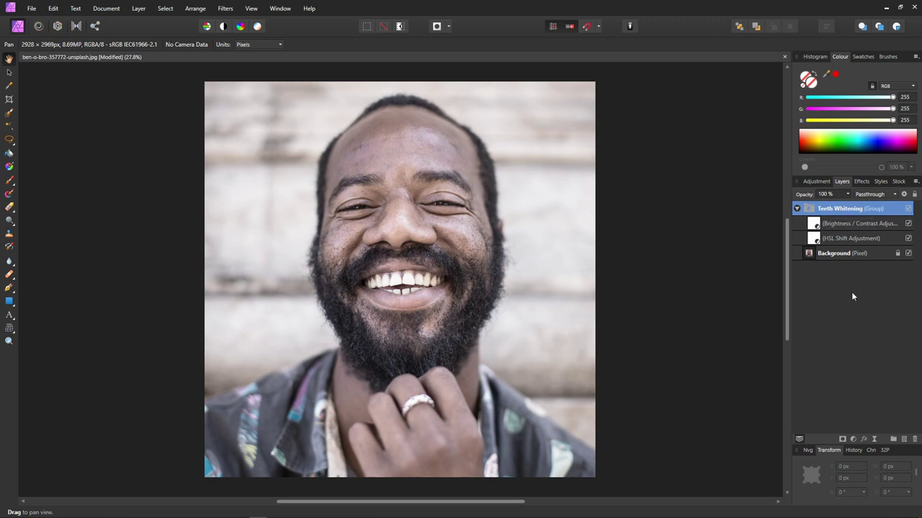
click(842, 440)
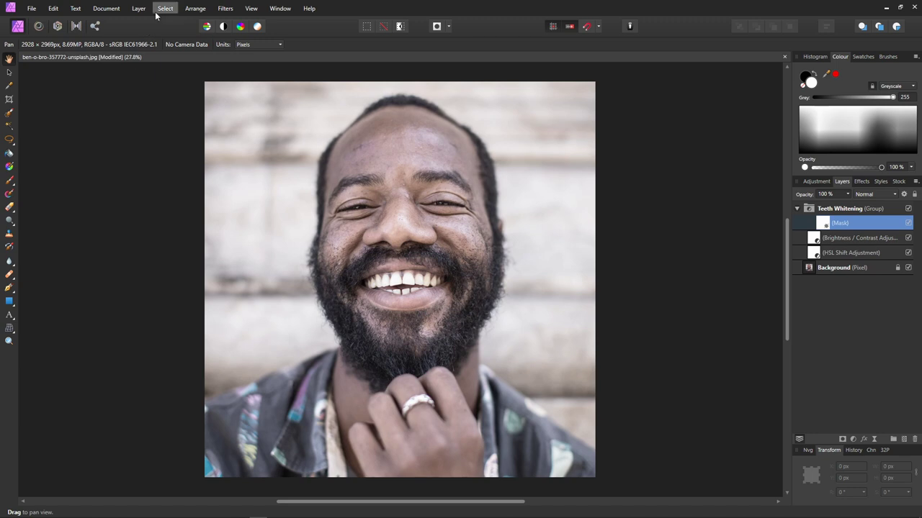
Invert the Teeth Whitening mask to black with Layer > Invert.
click(139, 9)
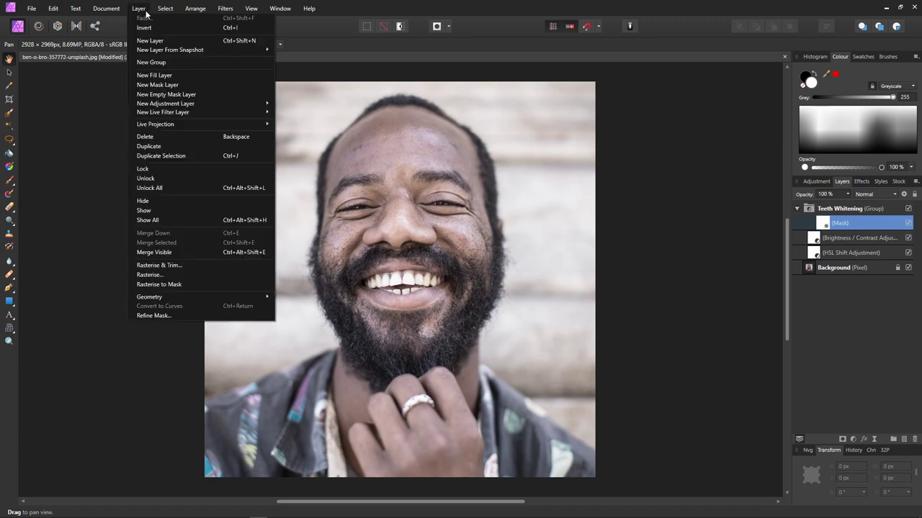
click(147, 27)
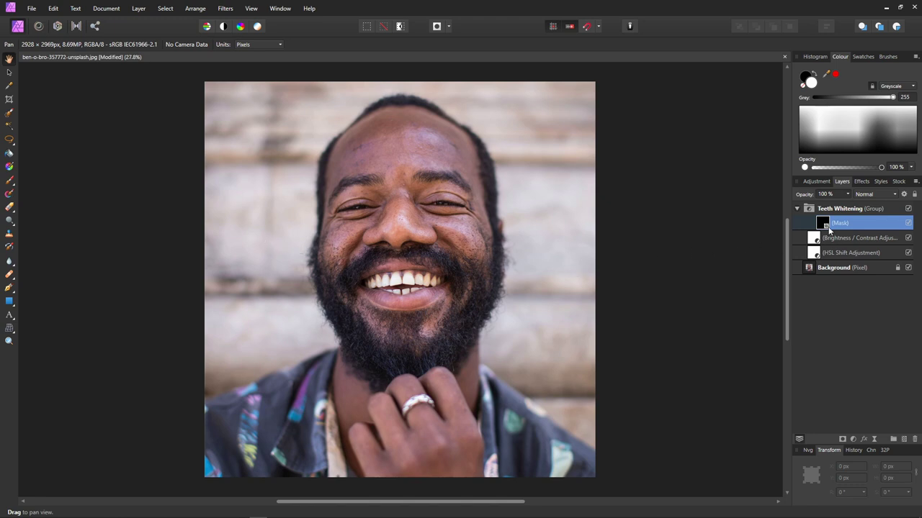
Paint white on the mask with a ~55 px brush over the upper, right and lower teeth.
click(10, 184)
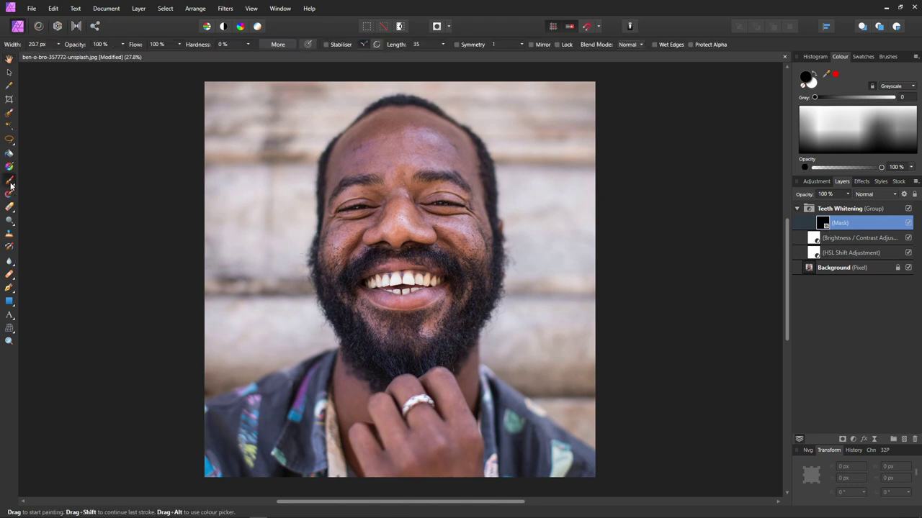
click(814, 85)
scroll(355, 275, up, 5)
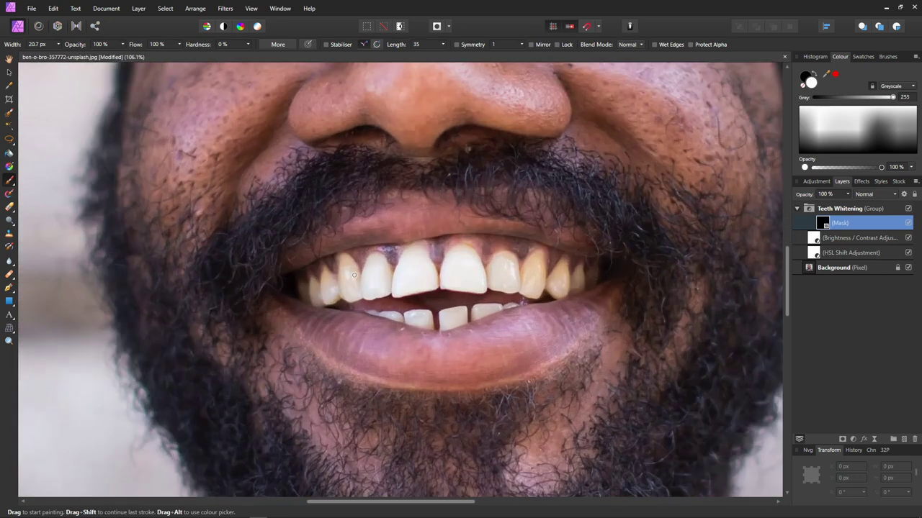
key(bracketright)
key(bracketright)
key(bracketright)
mouse_move(353, 275)
mouse_down()
mouse_move(376, 261)
mouse_move(387, 284)
mouse_move(335, 291)
mouse_move(330, 276)
mouse_move(322, 297)
mouse_move(316, 286)
mouse_move(315, 295)
mouse_move(304, 293)
mouse_move(411, 285)
mouse_move(405, 260)
mouse_move(405, 286)
mouse_move(430, 282)
mouse_move(423, 261)
mouse_move(421, 275)
mouse_move(449, 275)
mouse_move(451, 257)
mouse_move(463, 253)
mouse_move(478, 285)
mouse_move(454, 281)
mouse_move(462, 262)
mouse_move(484, 282)
mouse_move(509, 262)
mouse_move(512, 281)
mouse_move(501, 282)
mouse_move(520, 279)
mouse_move(536, 259)
mouse_move(537, 288)
mouse_move(527, 285)
mouse_move(554, 288)
mouse_move(523, 289)
mouse_move(553, 285)
mouse_move(563, 266)
mouse_move(557, 293)
mouse_move(577, 272)
mouse_up()
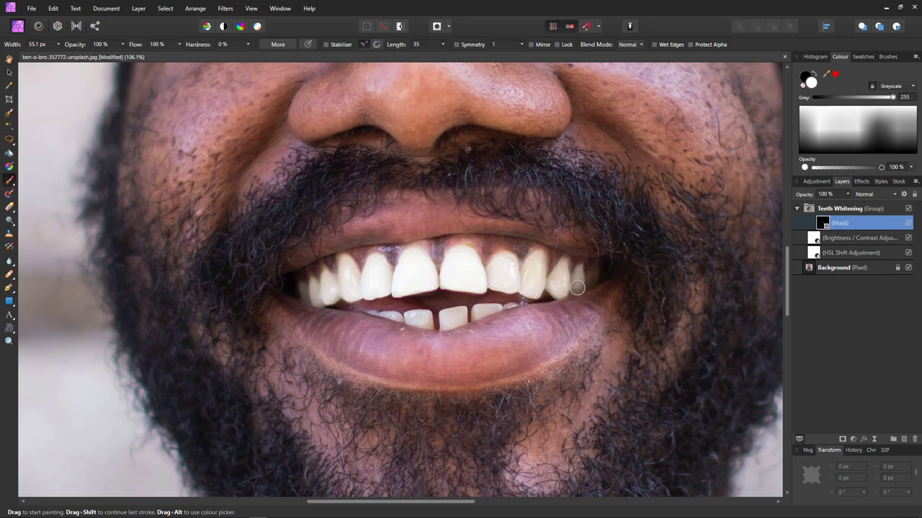
mouse_move(402, 316)
mouse_down()
mouse_move(376, 320)
mouse_move(509, 310)
mouse_move(481, 303)
mouse_up()
Paint black along the lower lip to remove whitening spill, then fit the photo to the window.
click(809, 79)
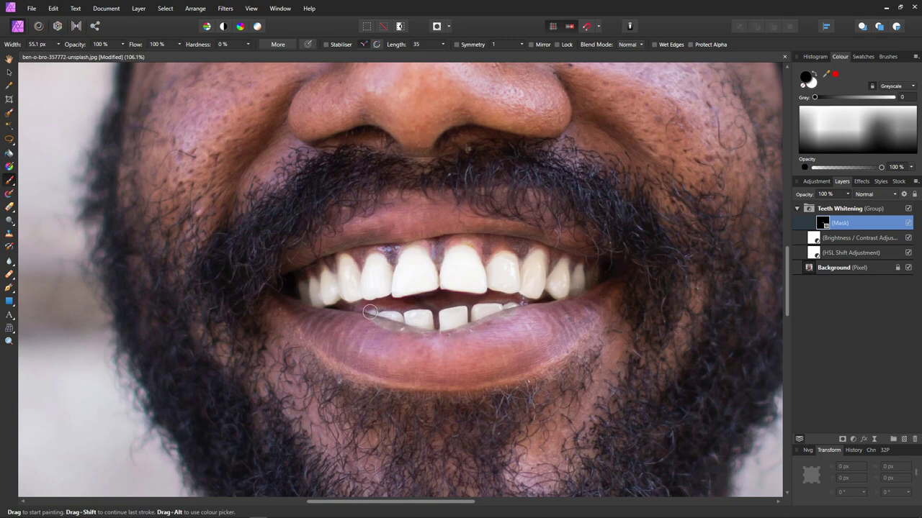
mouse_move(368, 323)
mouse_down()
mouse_move(456, 337)
mouse_move(502, 319)
mouse_up()
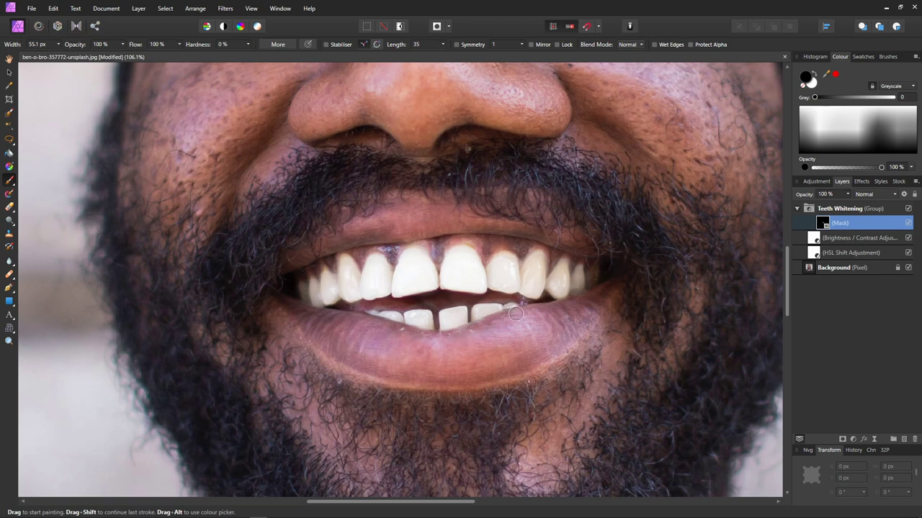
key(bracketleft)
key(bracketleft)
key(bracketleft)
key(bracketleft)
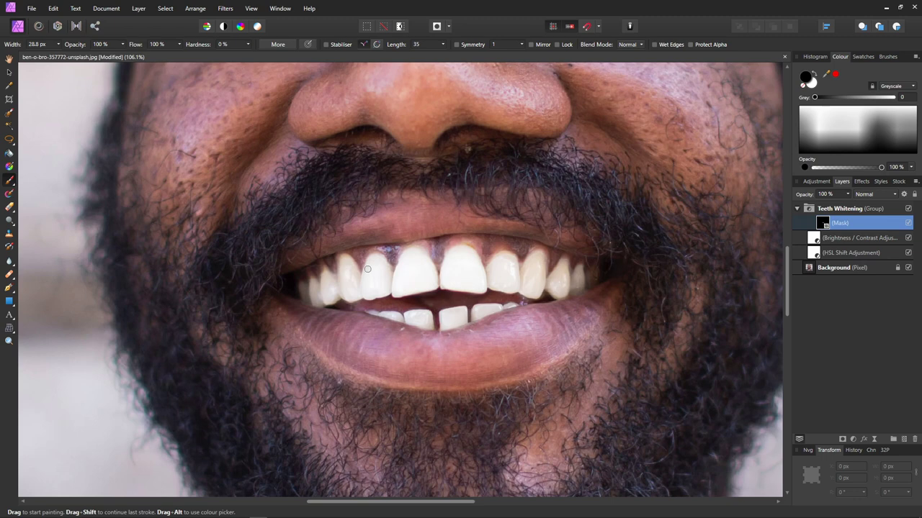
key(ctrl+0)
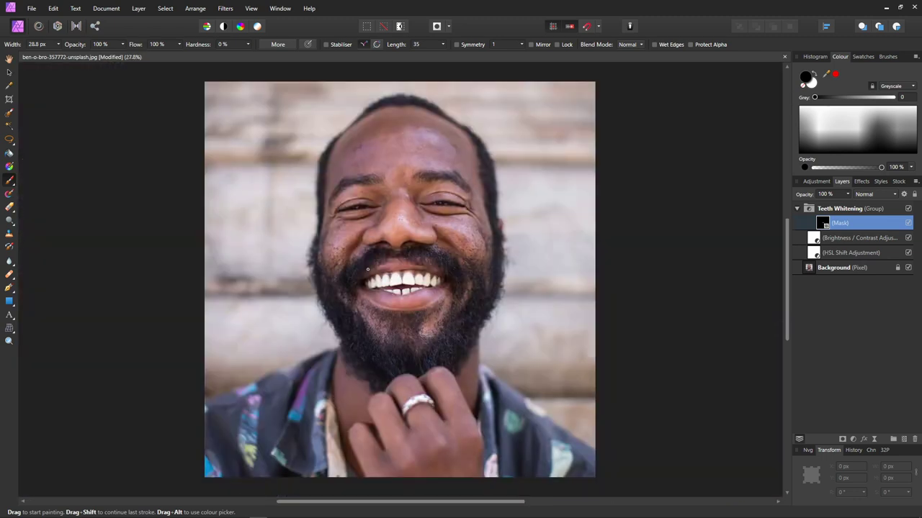
Toggle the Teeth Whitening group's visibility off and on twice to compare before and after.
click(908, 208)
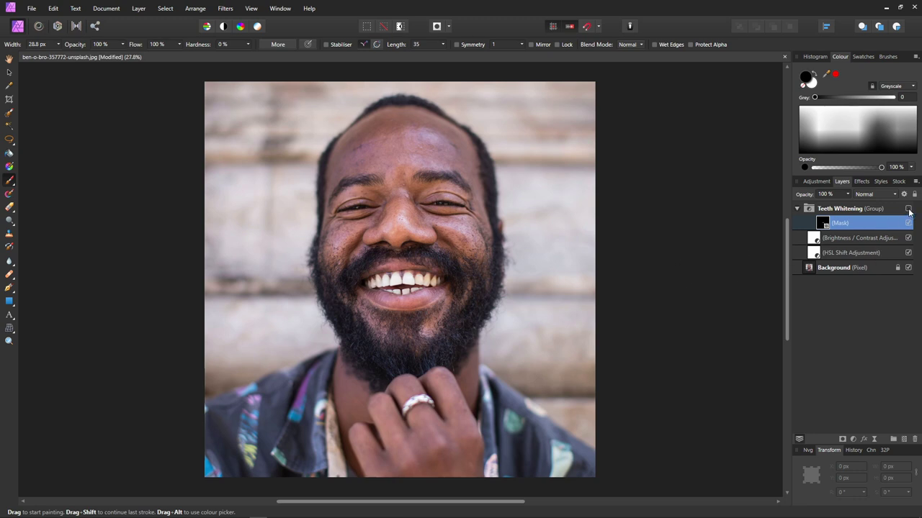
click(908, 209)
click(908, 208)
click(908, 209)
Lower the Teeth Whitening group's opacity to 69%.
click(839, 210)
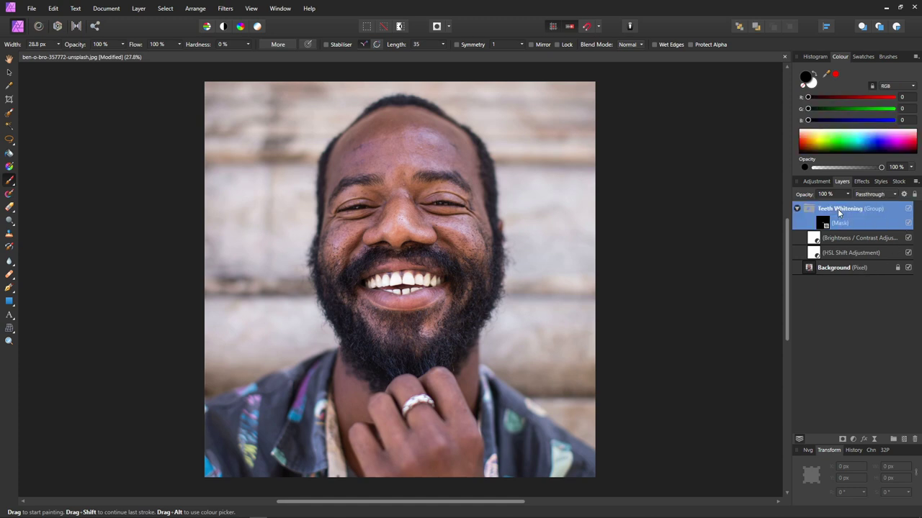
click(849, 198)
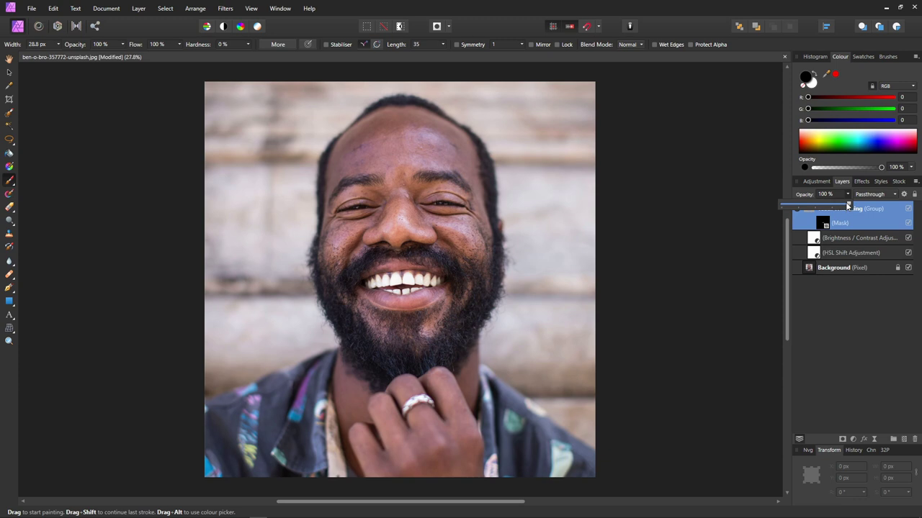
drag(850, 205, 831, 209)
click(849, 196)
Restore the group to 100% opacity and readjust the Brightness / Contrast brightness.
drag(851, 208, 879, 208)
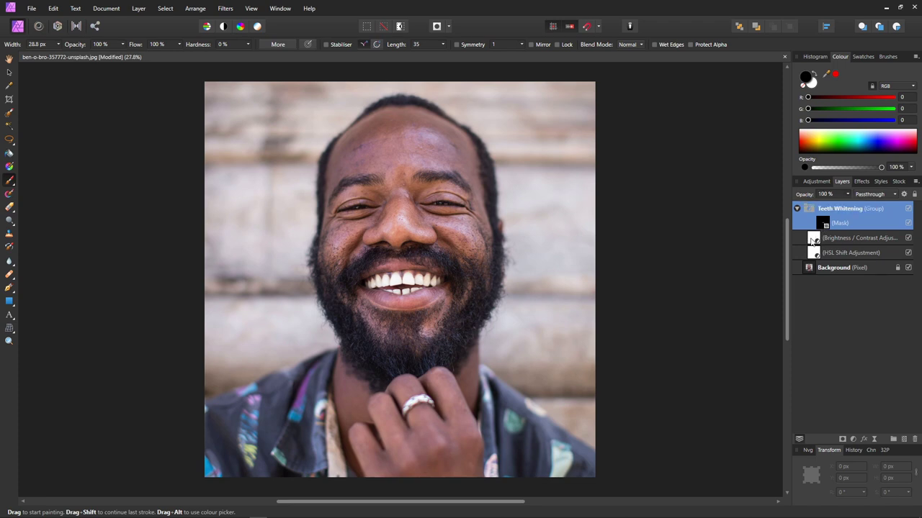
double_click(812, 243)
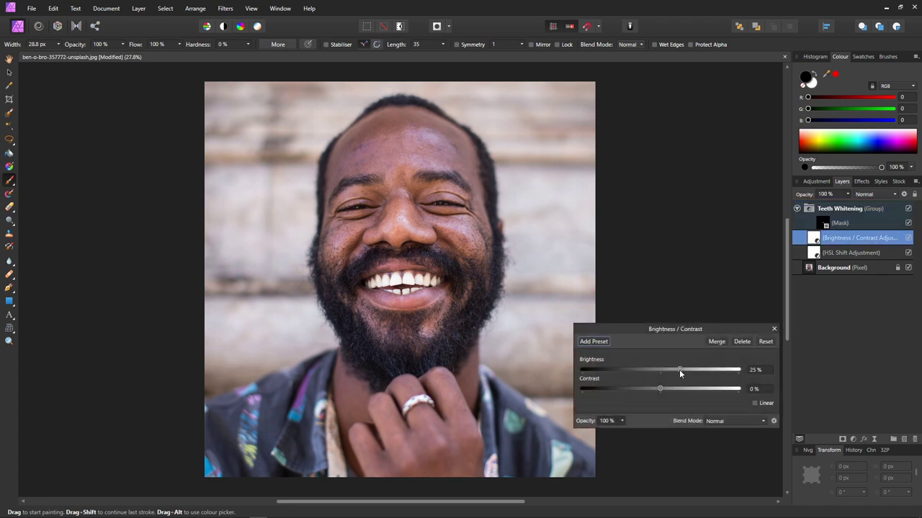
drag(679, 369, 624, 385)
click(773, 329)
Lower the HSL Shift saturation slightly further and reselect the Teeth Whitening group.
double_click(813, 253)
mouse_move(647, 385)
mouse_down()
mouse_move(609, 387)
mouse_move(635, 391)
mouse_up()
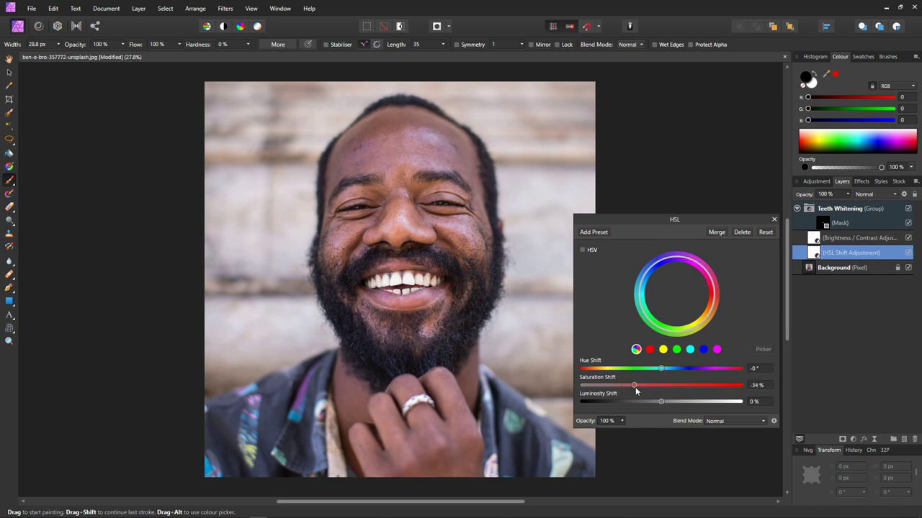
click(774, 219)
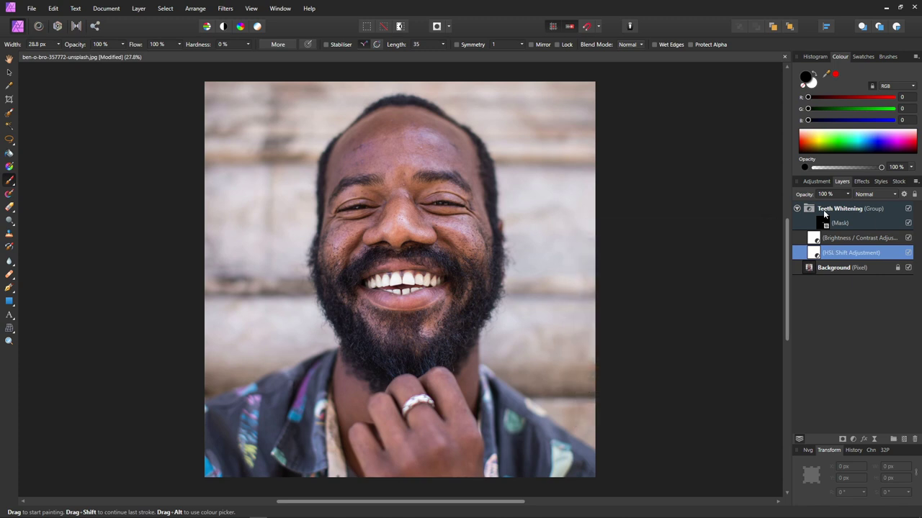
click(824, 210)
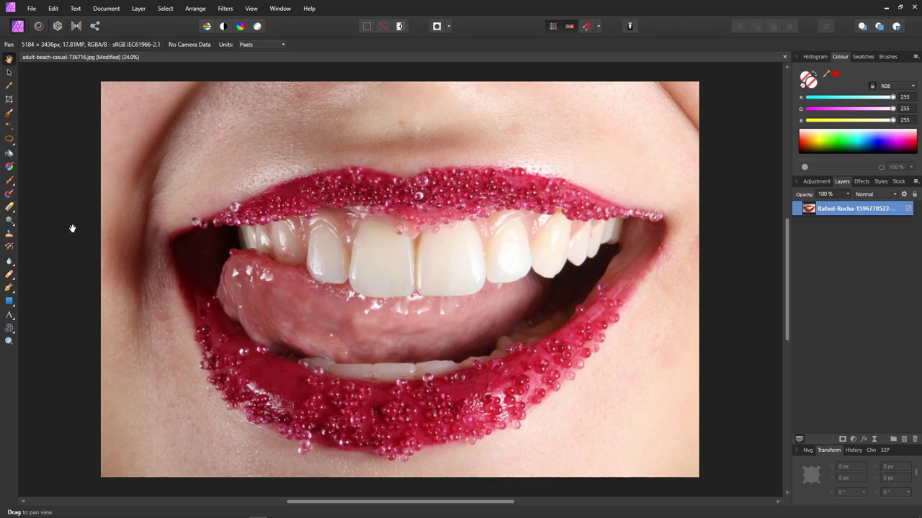
Show the Macro panel via View > Studio > Macro.
click(251, 8)
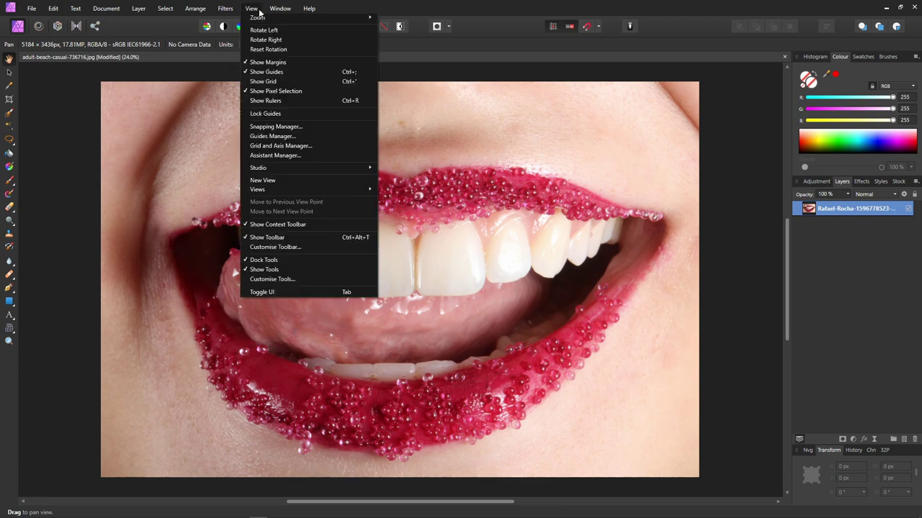
mouse_move(275, 166)
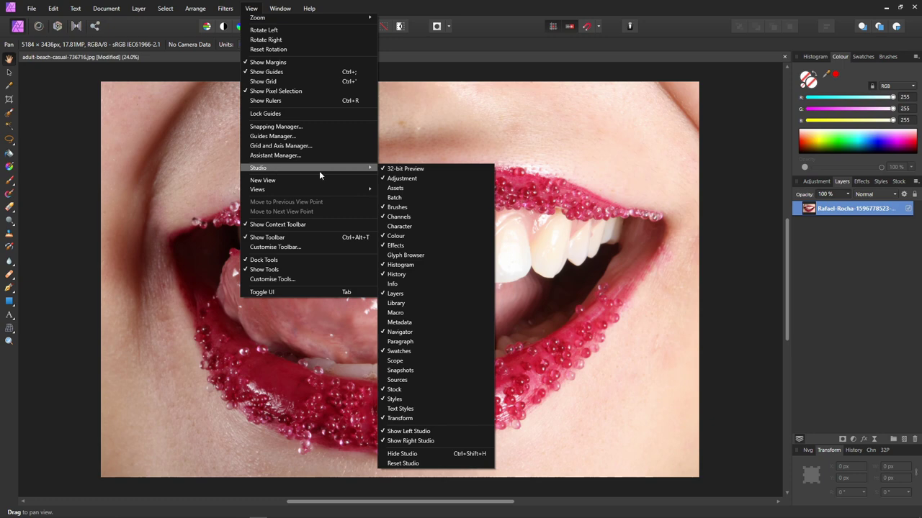
click(423, 312)
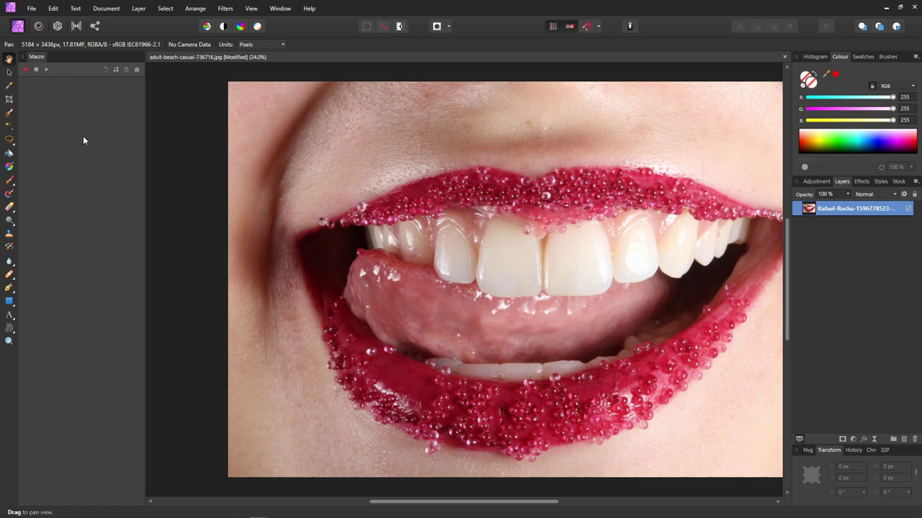
Import Toothpaste.afmacro from the Downloads folder into the Macro panel.
click(137, 69)
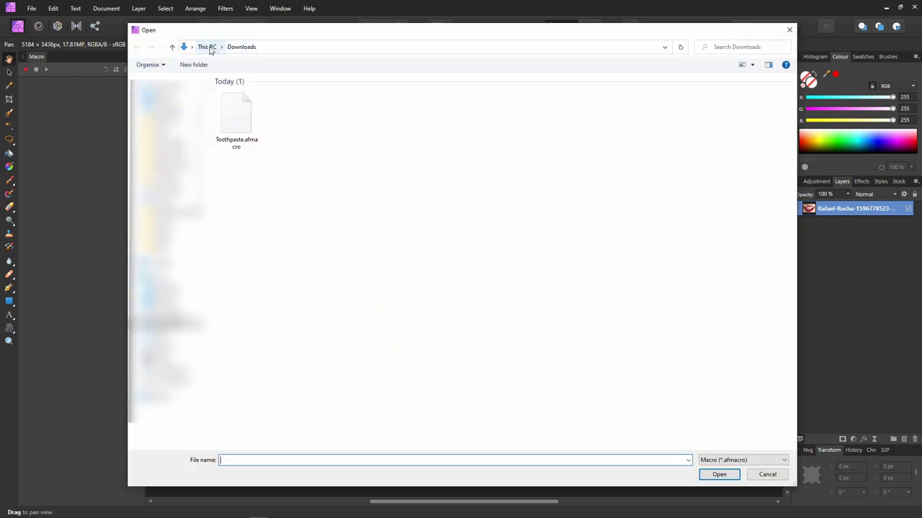
double_click(244, 129)
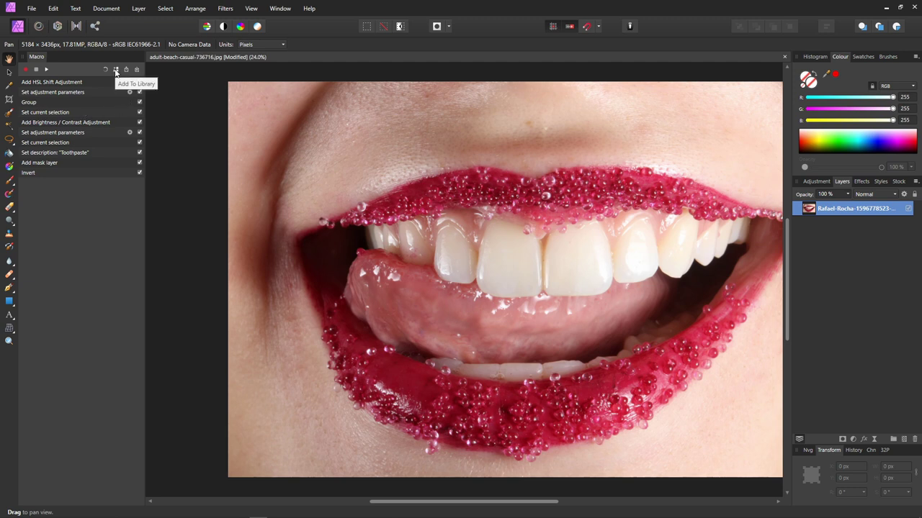
Save the imported macro to the Default library as 'Toothpaste'.
click(116, 72)
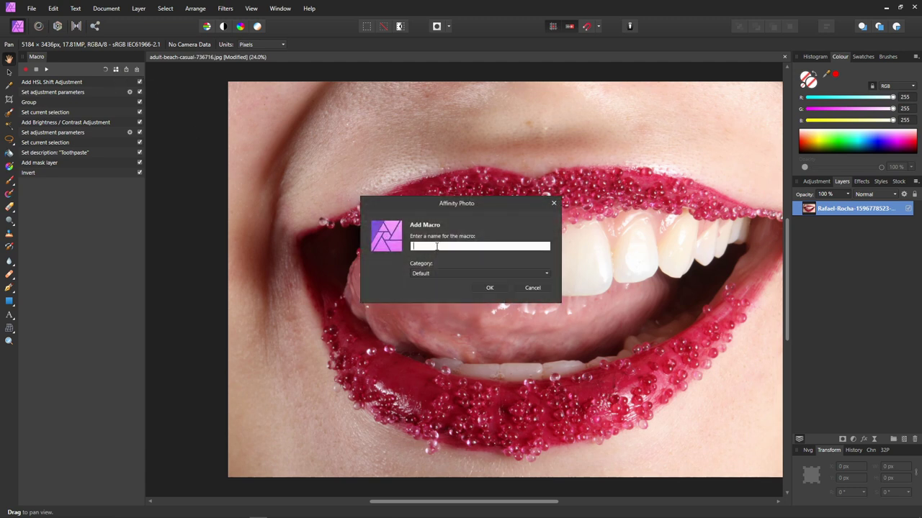
text(Toothpaste)
click(490, 289)
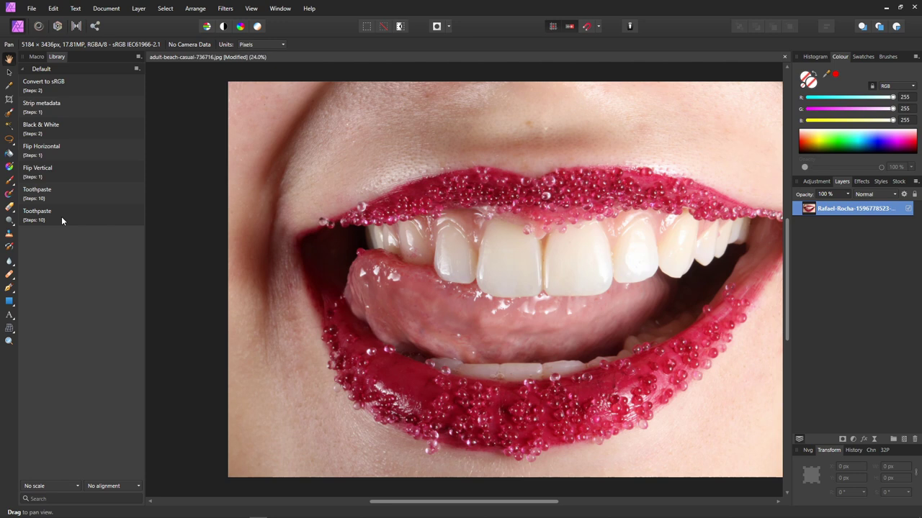
Apply the Toothpaste macro to the fitted lips photo, then select the new group's mask layer.
key(ctrl+0)
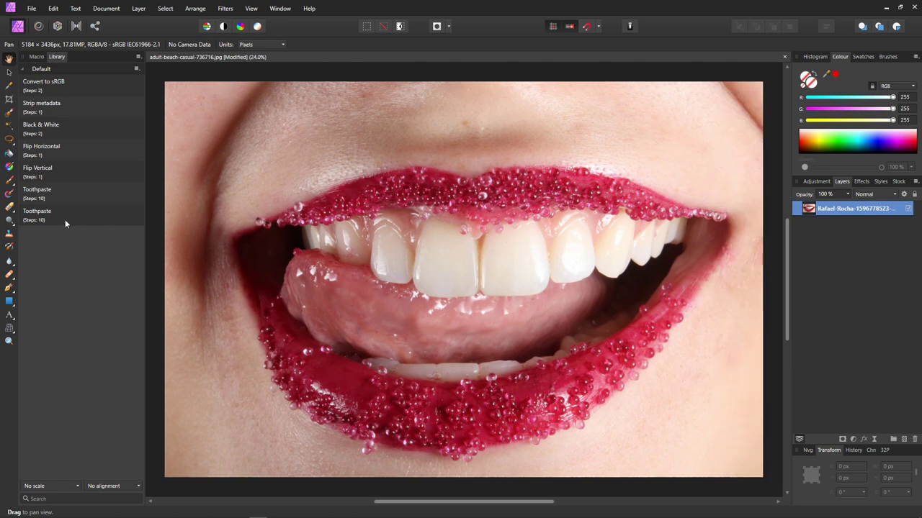
click(65, 214)
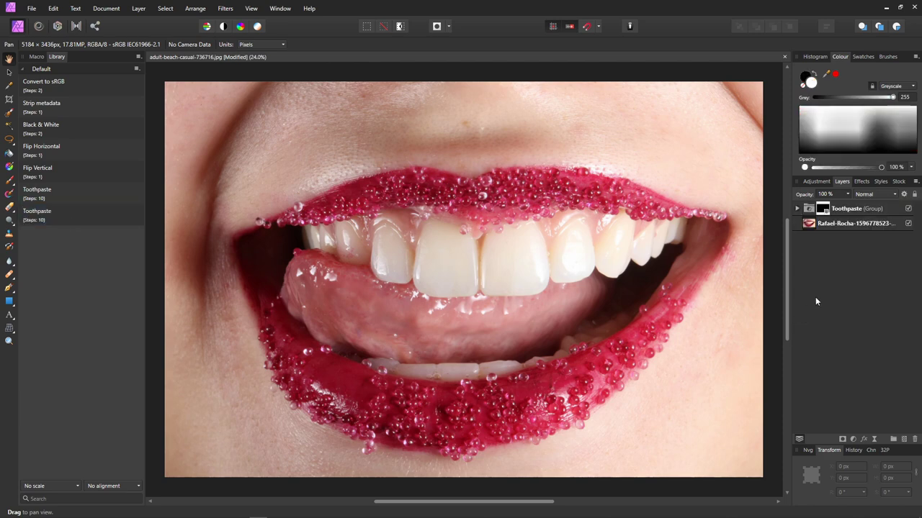
click(796, 208)
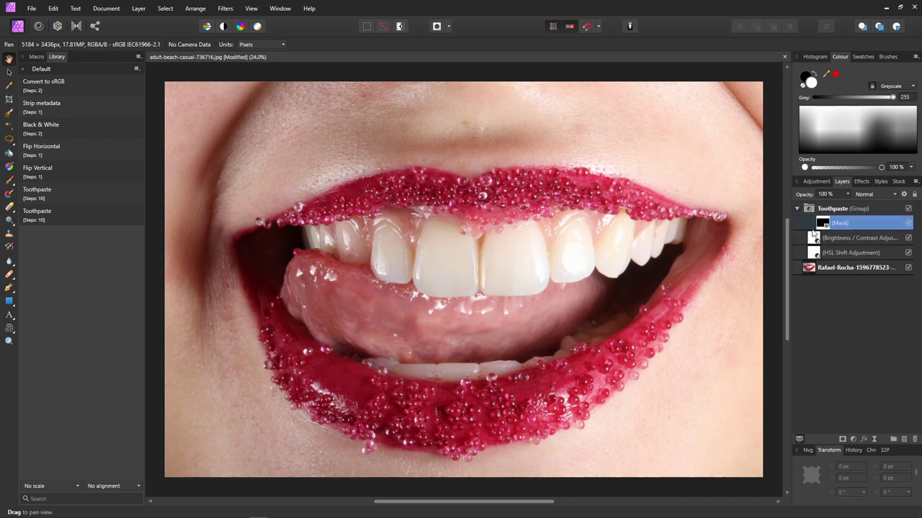
click(825, 224)
Paint white with the Paint Brush on the Toothpaste mask over the upper and lower teeth.
click(9, 180)
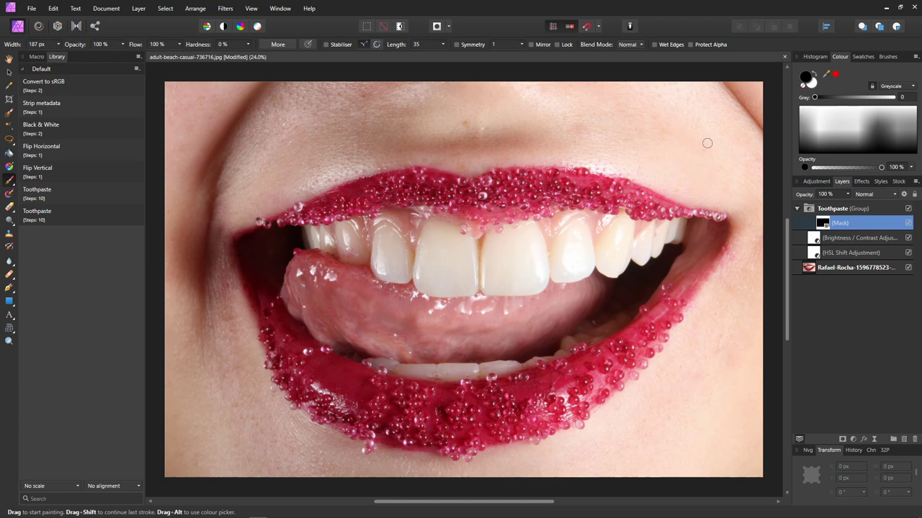
click(811, 85)
scroll(355, 246, up, 1)
scroll(483, 253, right, 2)
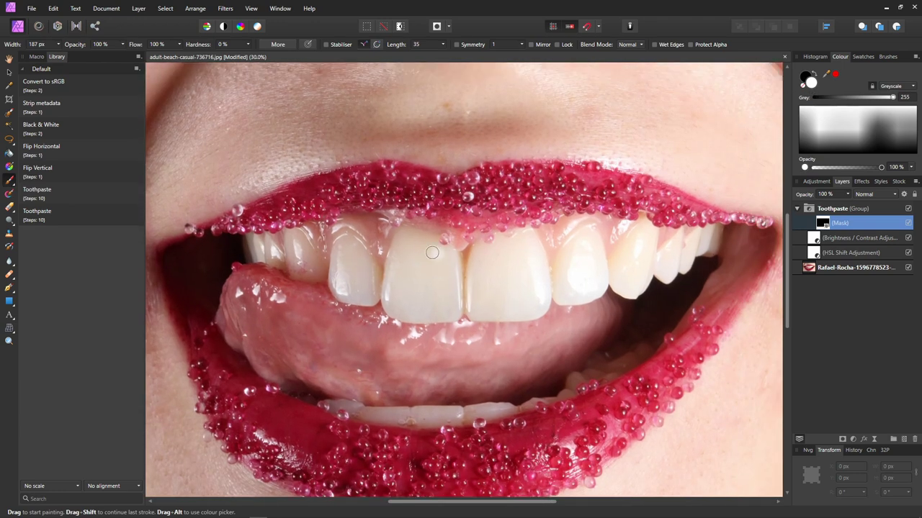
mouse_move(236, 253)
mouse_down()
mouse_move(252, 239)
mouse_move(254, 254)
mouse_move(265, 244)
mouse_move(284, 265)
mouse_move(293, 237)
mouse_move(316, 270)
mouse_move(303, 266)
mouse_move(418, 256)
mouse_move(402, 311)
mouse_move(437, 274)
mouse_move(483, 277)
mouse_move(528, 238)
mouse_move(489, 267)
mouse_move(519, 268)
mouse_move(576, 297)
mouse_move(640, 233)
mouse_move(619, 254)
mouse_move(629, 275)
mouse_move(720, 240)
mouse_up()
drag(336, 406, 501, 410)
scroll(495, 286, down, 2)
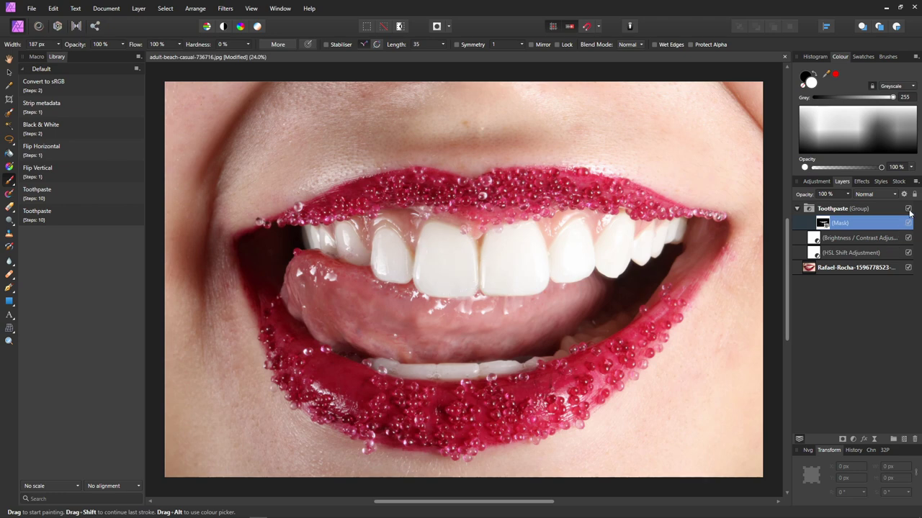
Toggle the Toothpaste group off and on twice to compare, leaving the whitening visible.
click(908, 209)
click(908, 209)
click(908, 209)
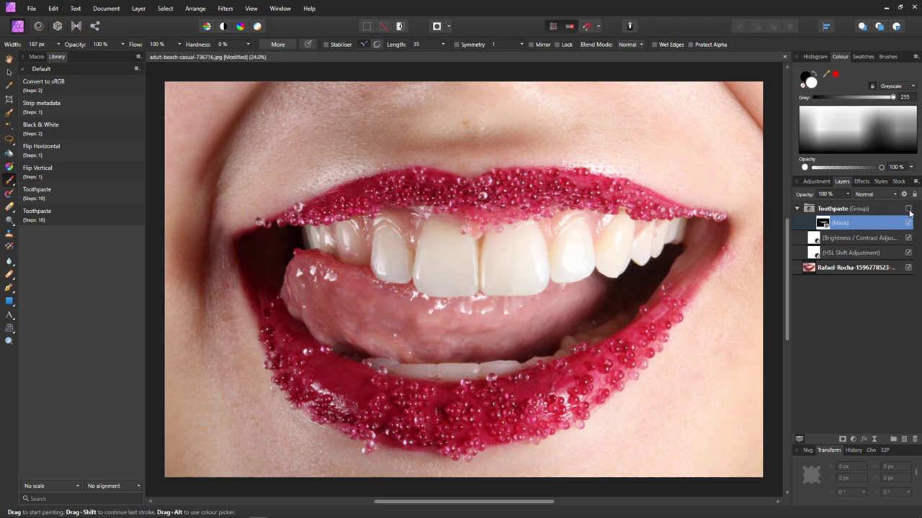
click(908, 208)
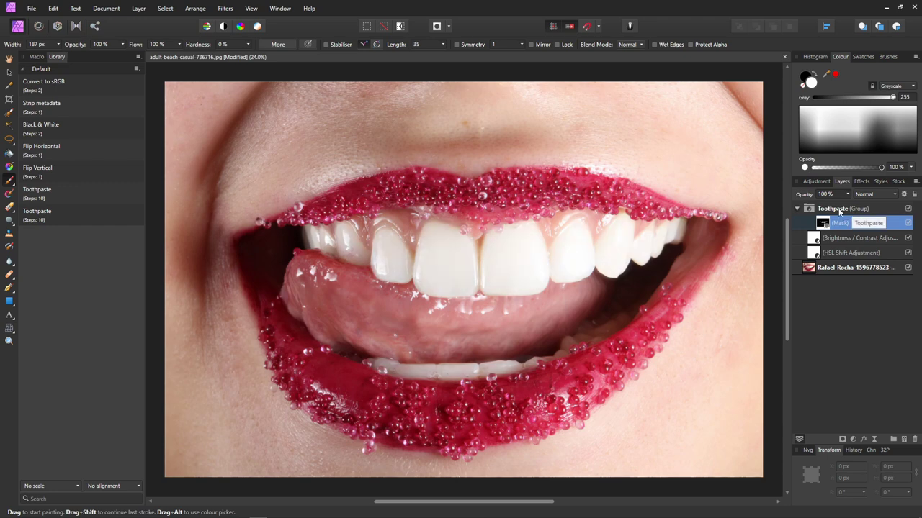